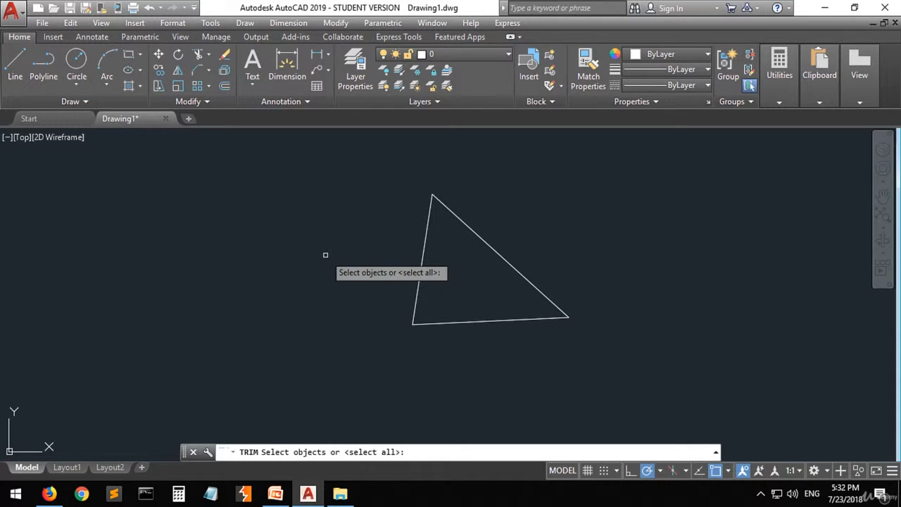
- Fillet the triangle's lower-left corner between the left side and the base with a radius of 10
key(Escape)
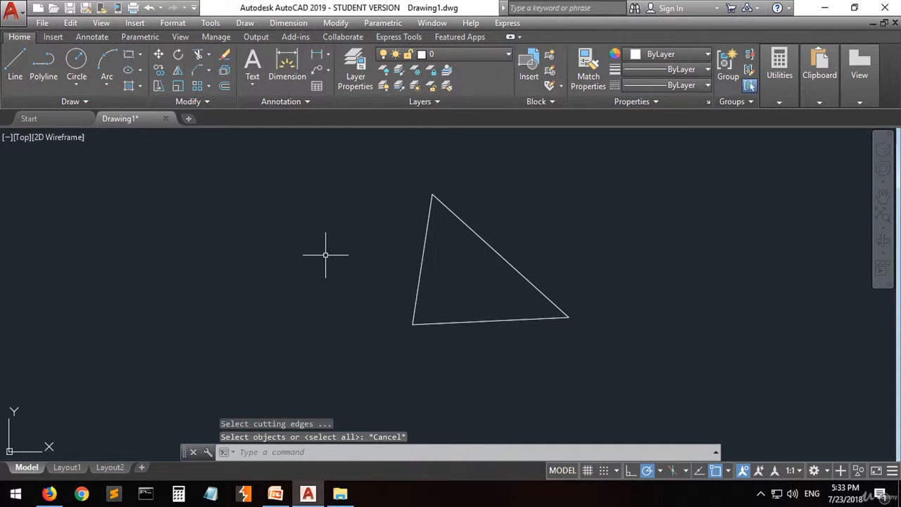
click(209, 70)
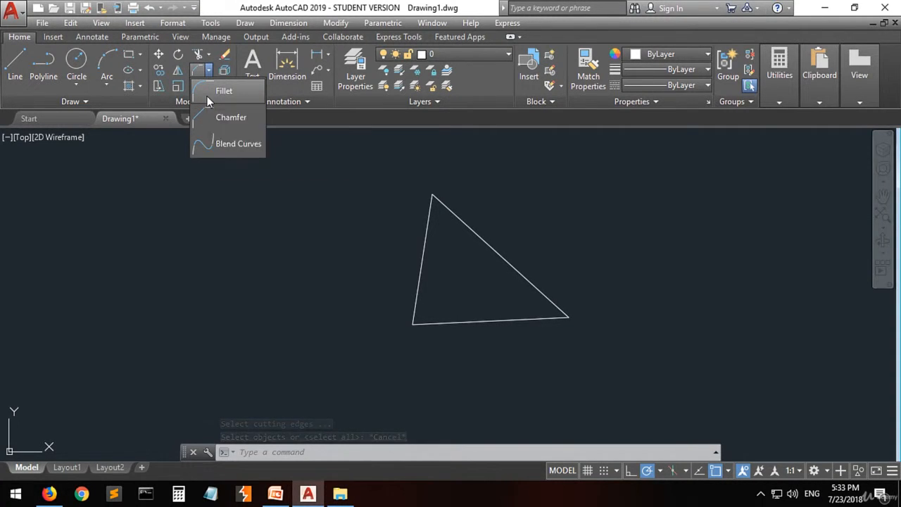
click(211, 91)
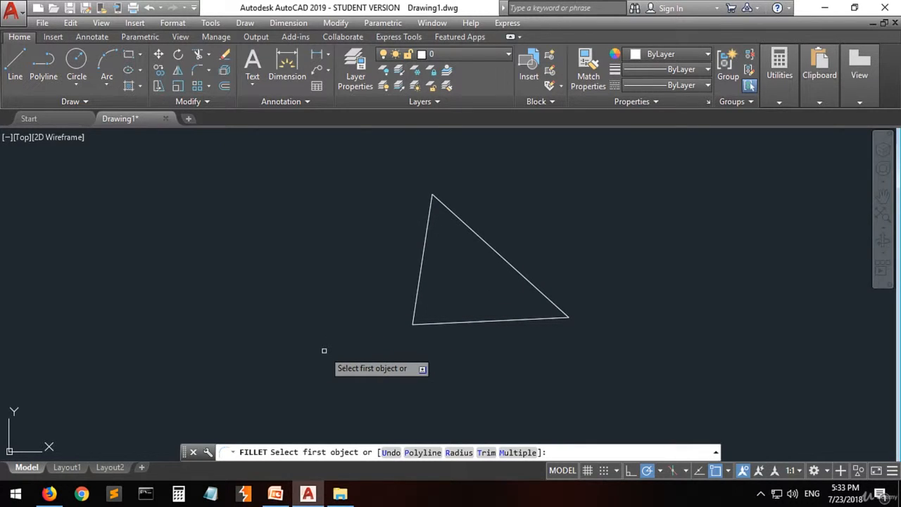
text(r)
key(Return)
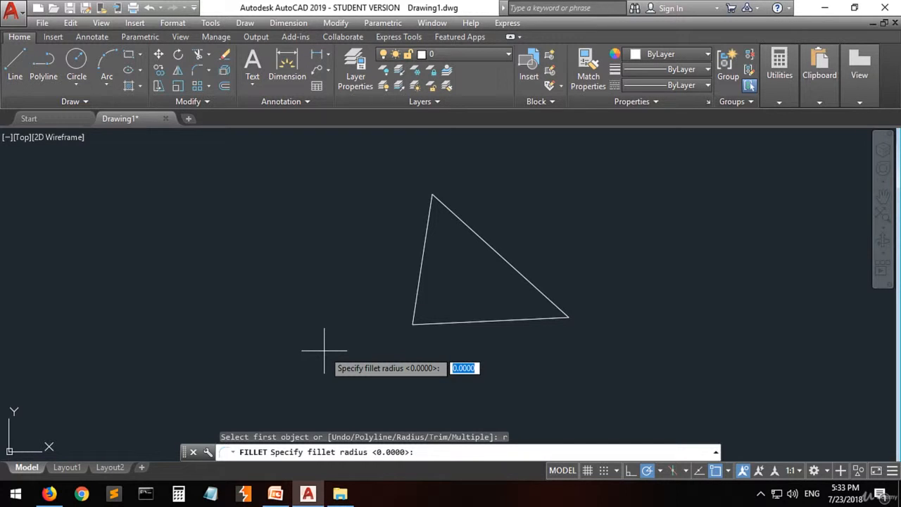
text(10)
key(Return)
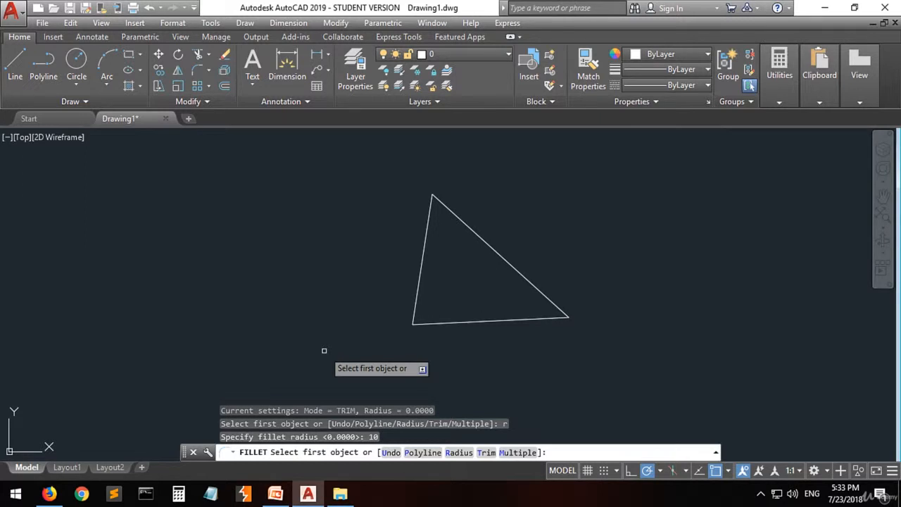
click(414, 301)
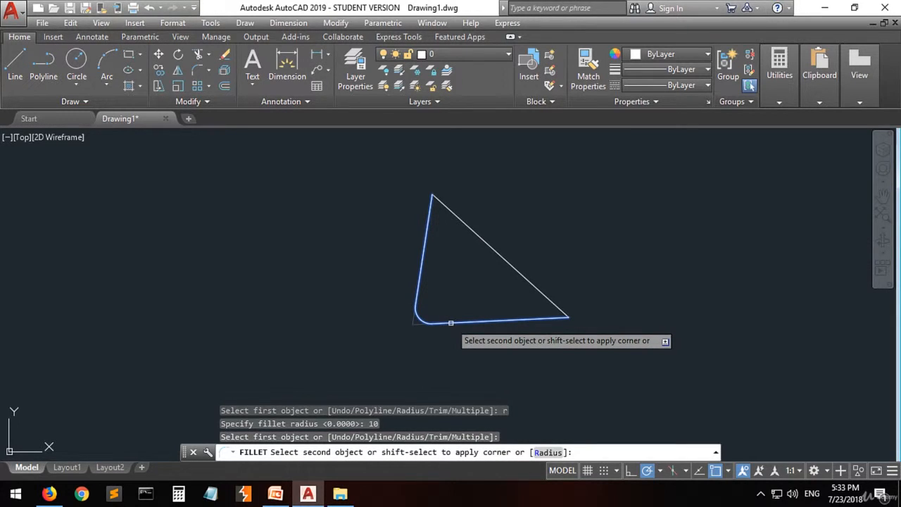
click(451, 322)
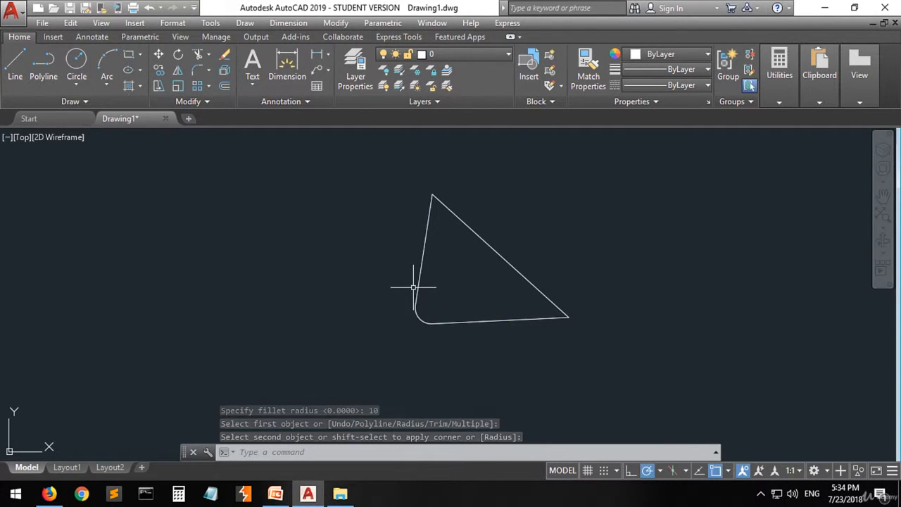
- Fillet the triangle's lower-right corner between the slanted side and the base with a radius of 20
click(197, 72)
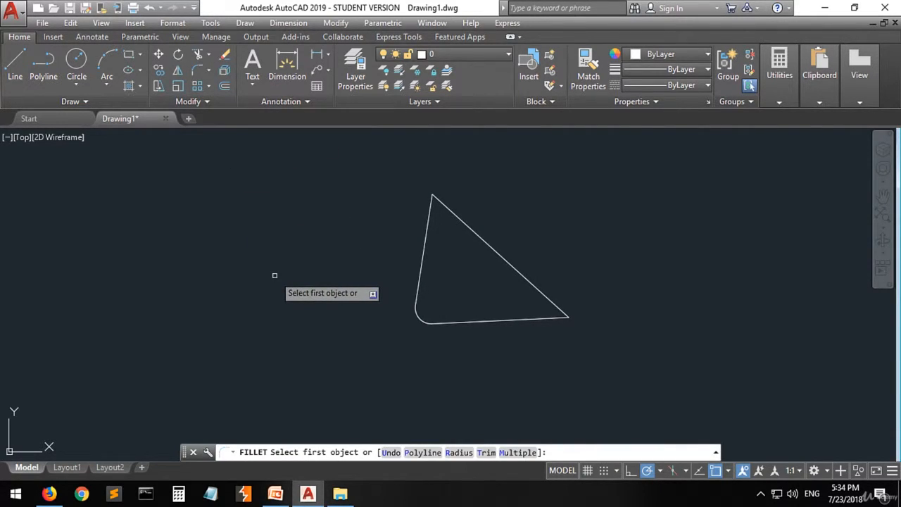
text(r)
key(Return)
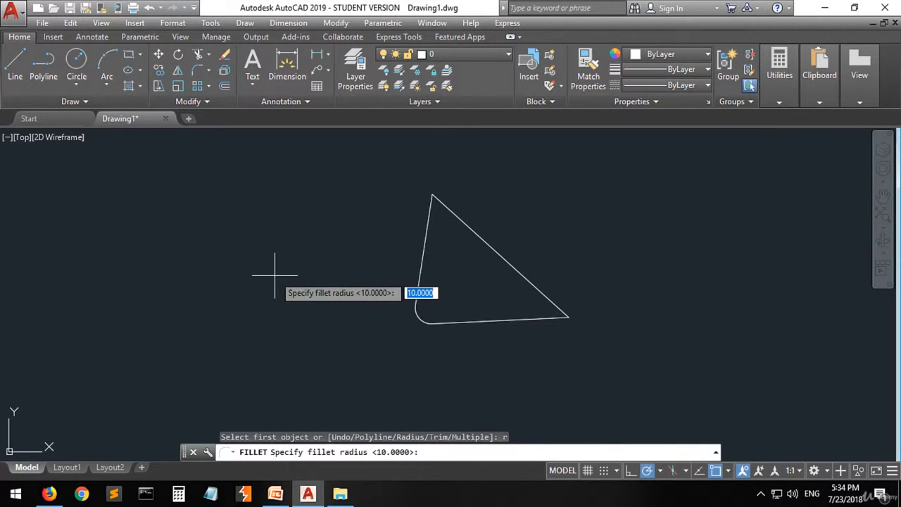
text(20)
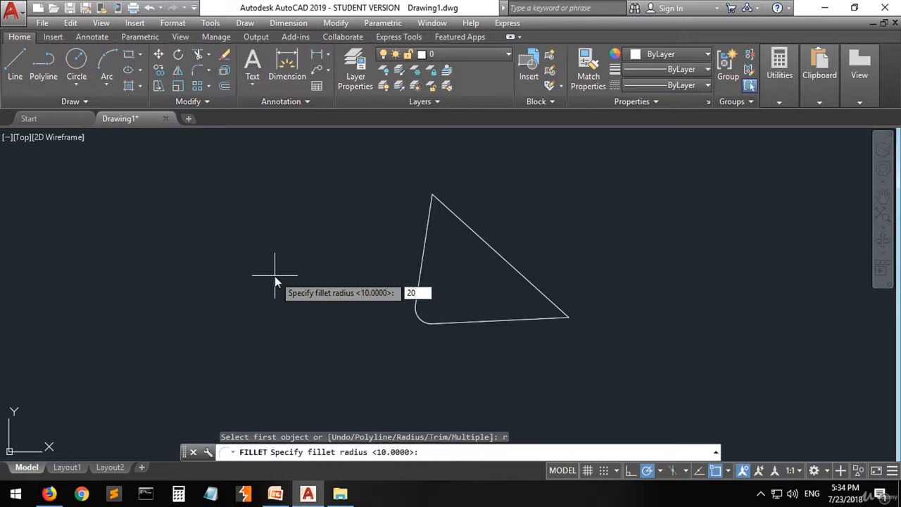
key(Return)
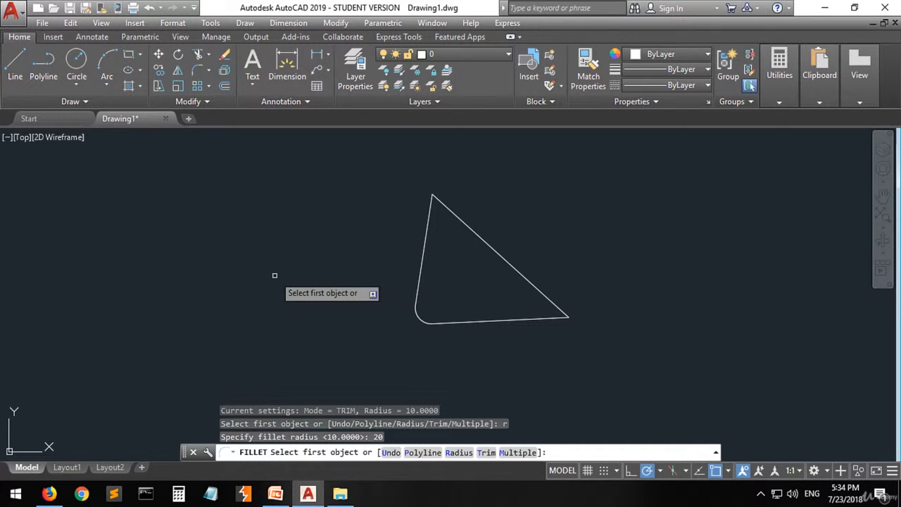
click(533, 283)
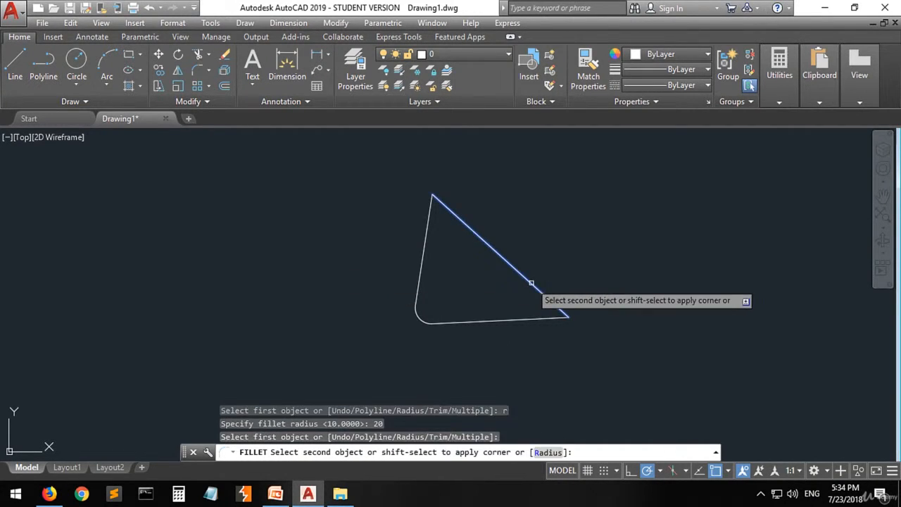
click(502, 322)
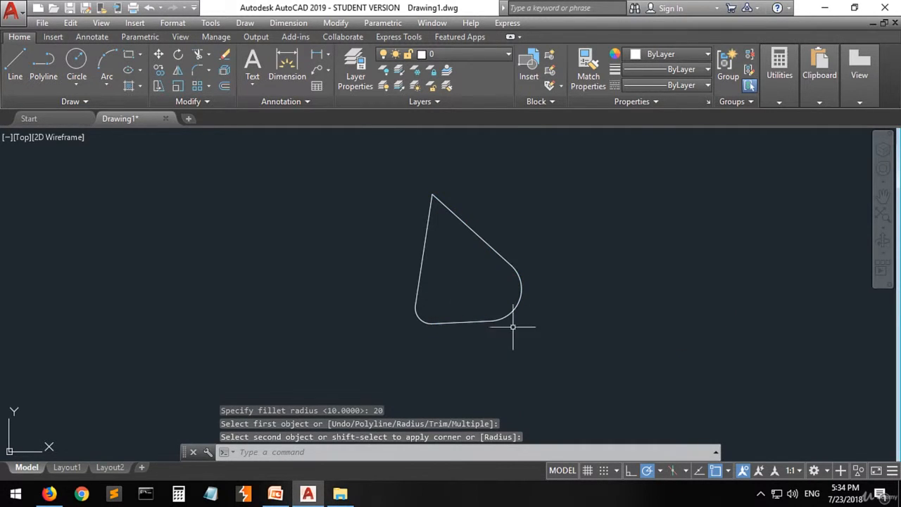
- Fillet the triangle's top corner between the left side and the slanted side with a radius of 5
click(198, 71)
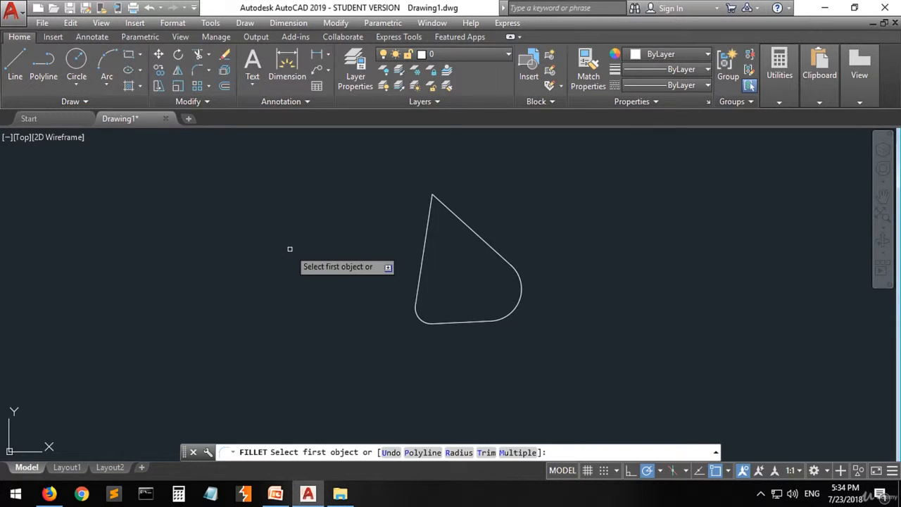
text(r)
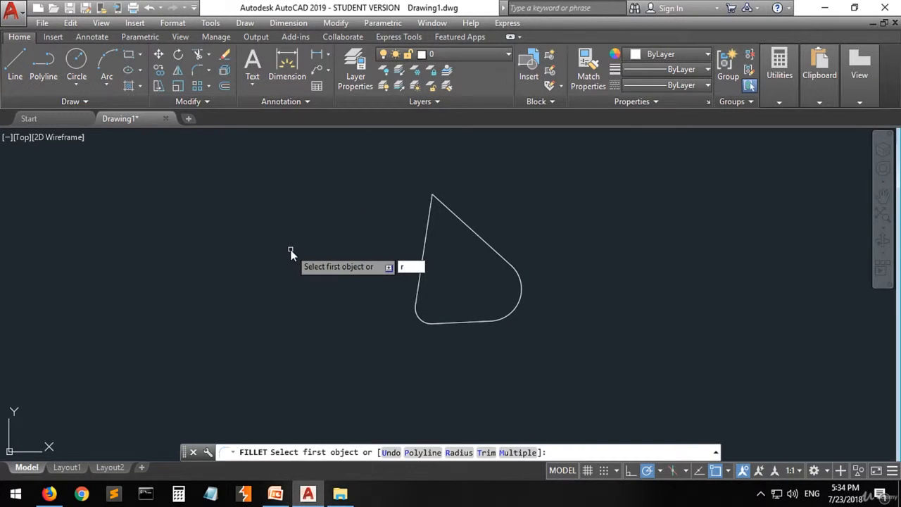
key(Return)
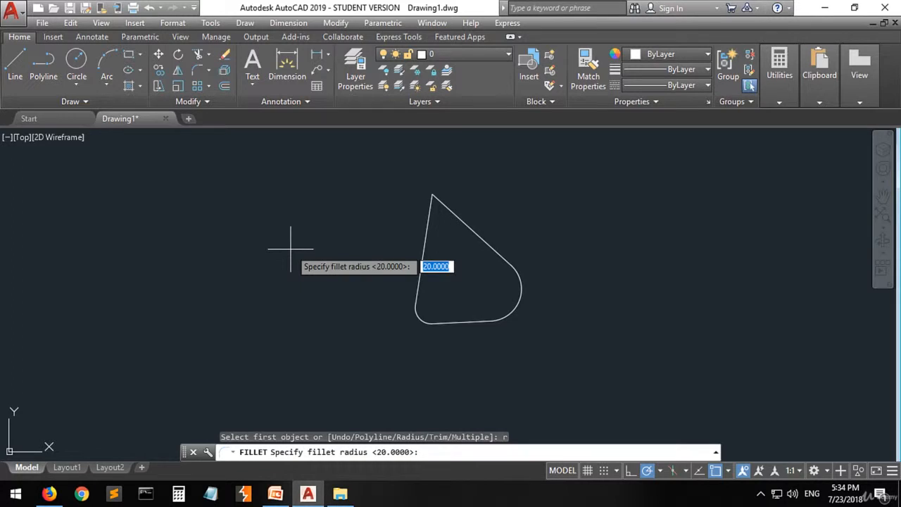
text(5)
key(Return)
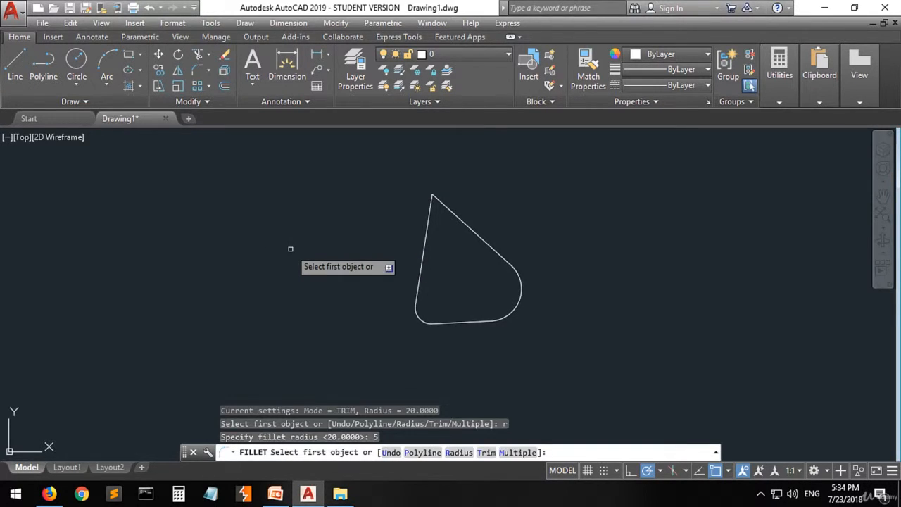
click(433, 228)
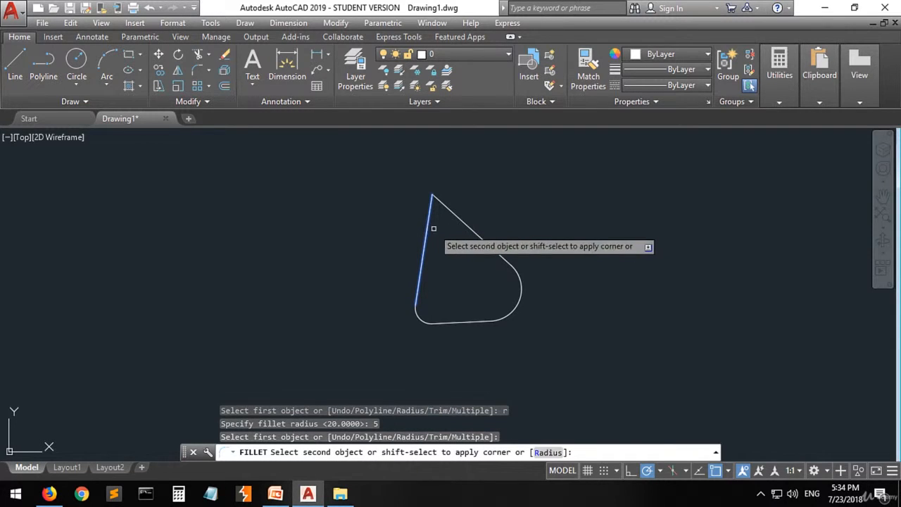
click(459, 221)
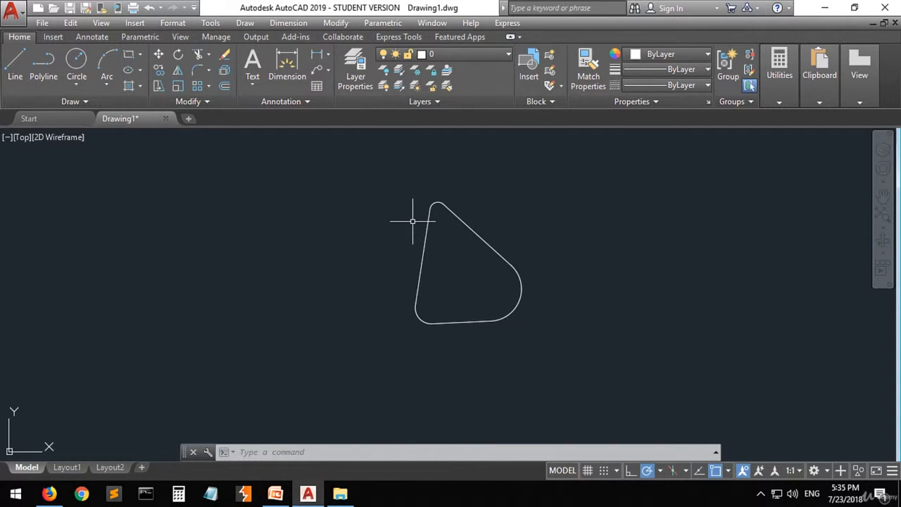
- Draw a second closed triangle with a horizontal base from lines, to the left of the filleted shape
click(207, 73)
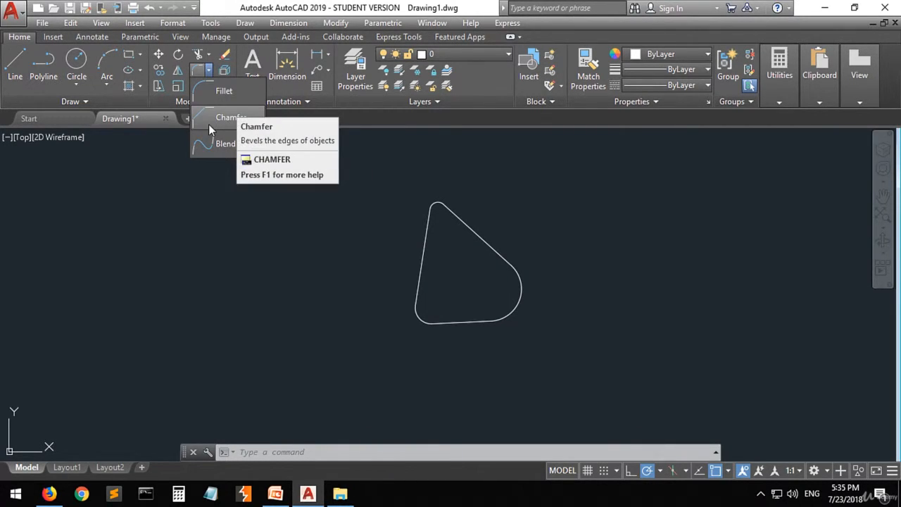
click(208, 124)
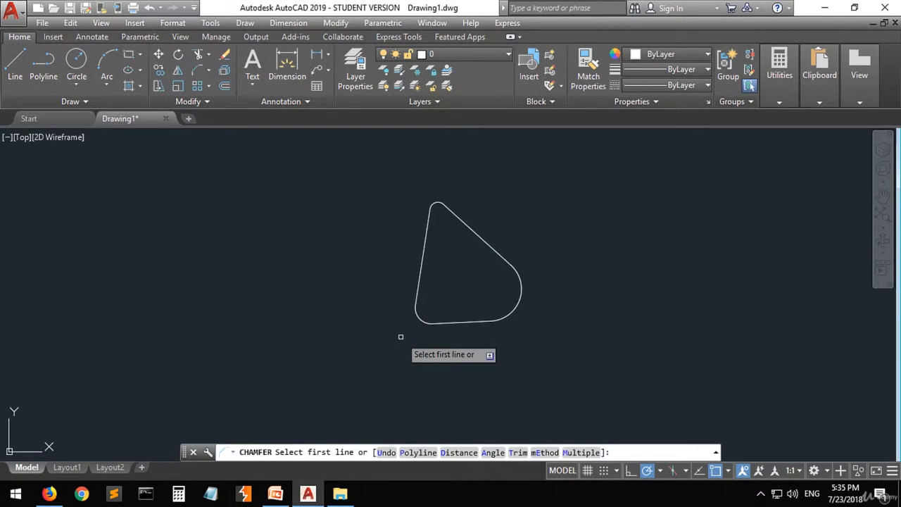
click(15, 67)
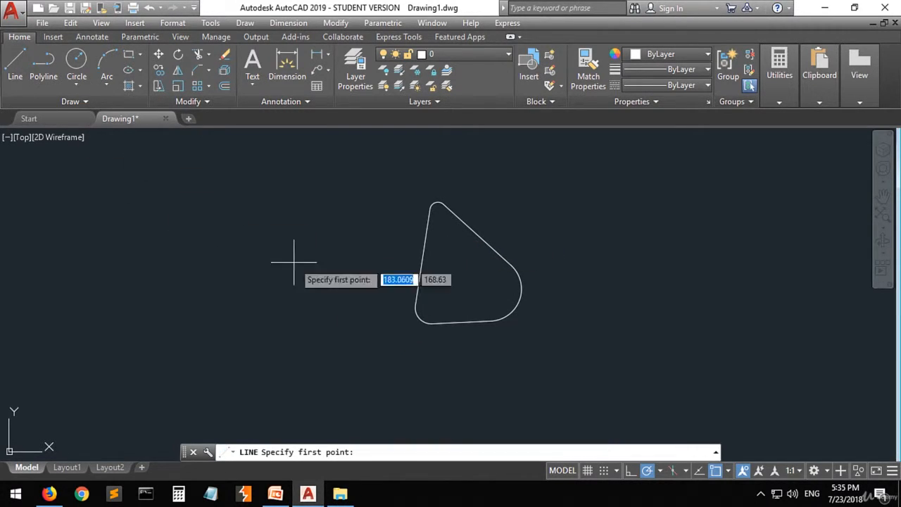
click(256, 209)
click(205, 319)
click(371, 319)
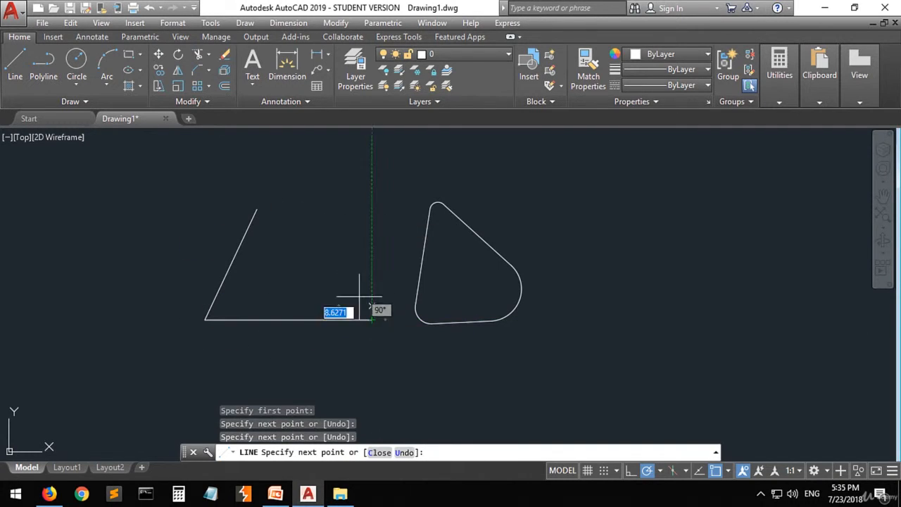
click(256, 209)
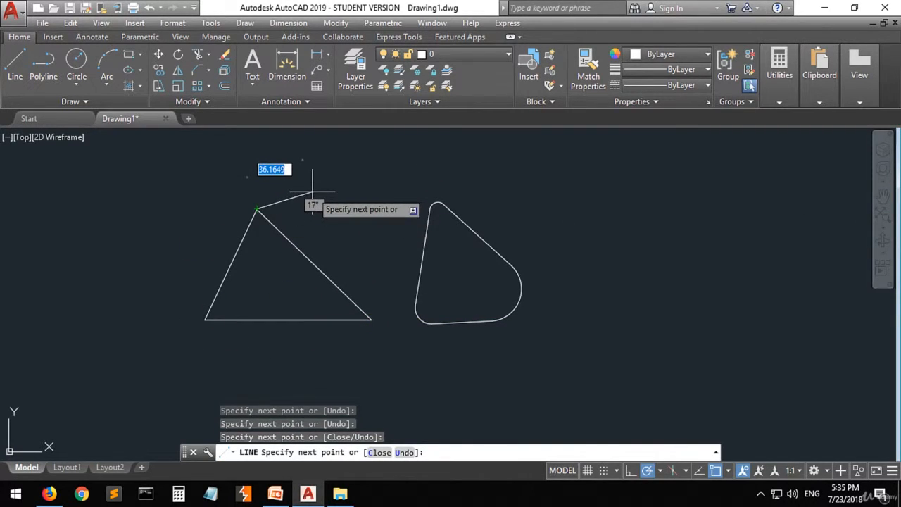
key(Return)
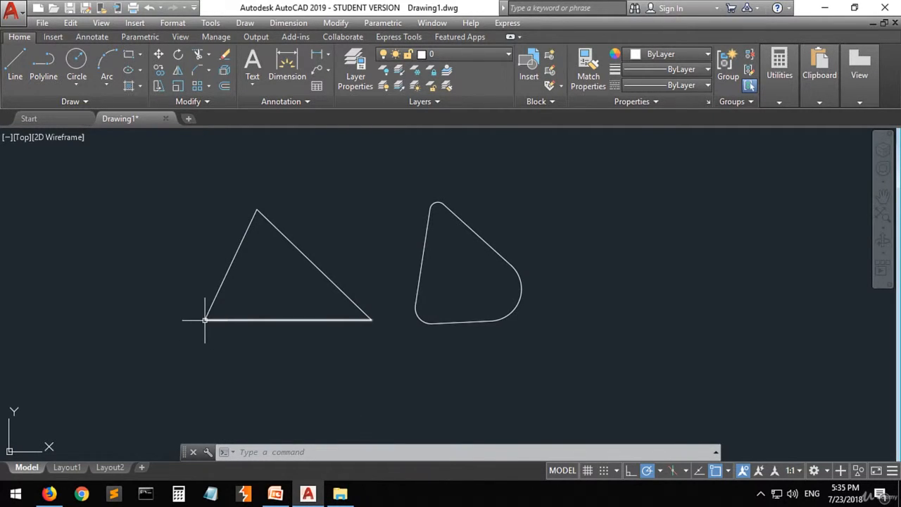
- Try to chamfer the new triangle's lower-left corner with the current chamfer distances
mouse_move(204, 320)
mouse_move(239, 319)
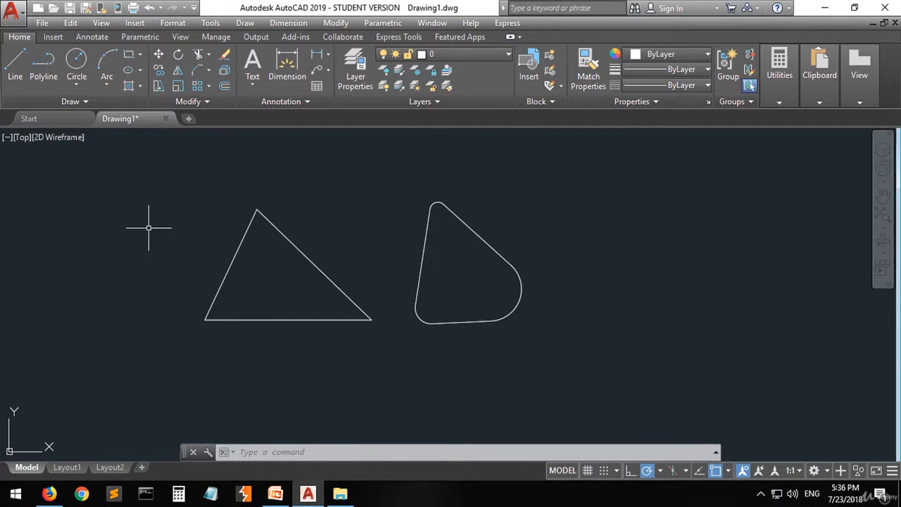
click(197, 71)
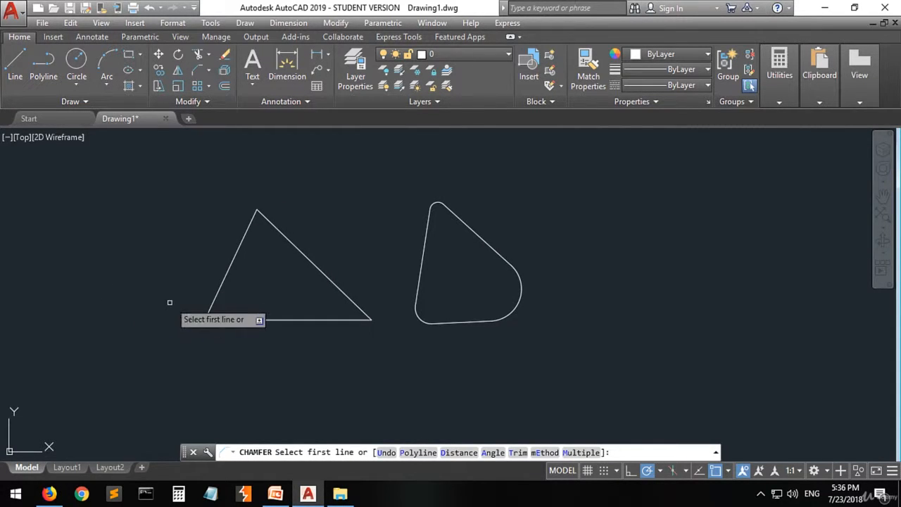
click(212, 304)
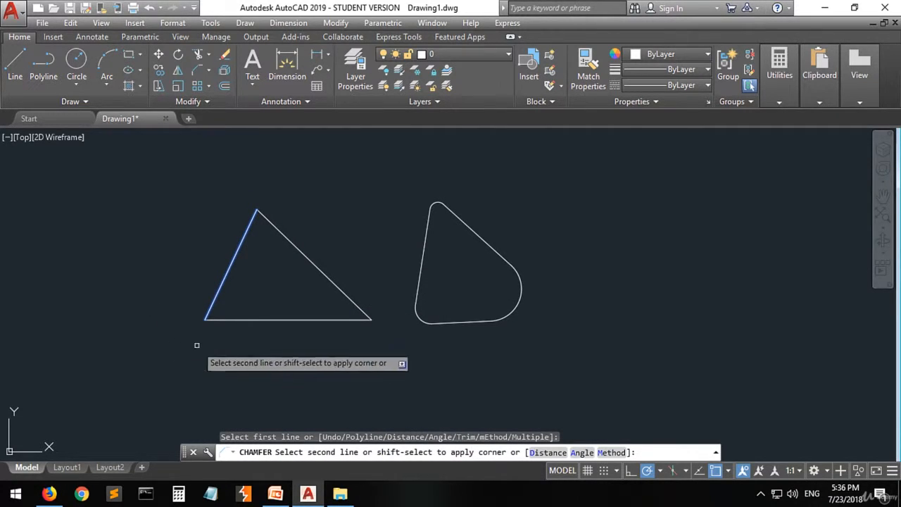
click(219, 320)
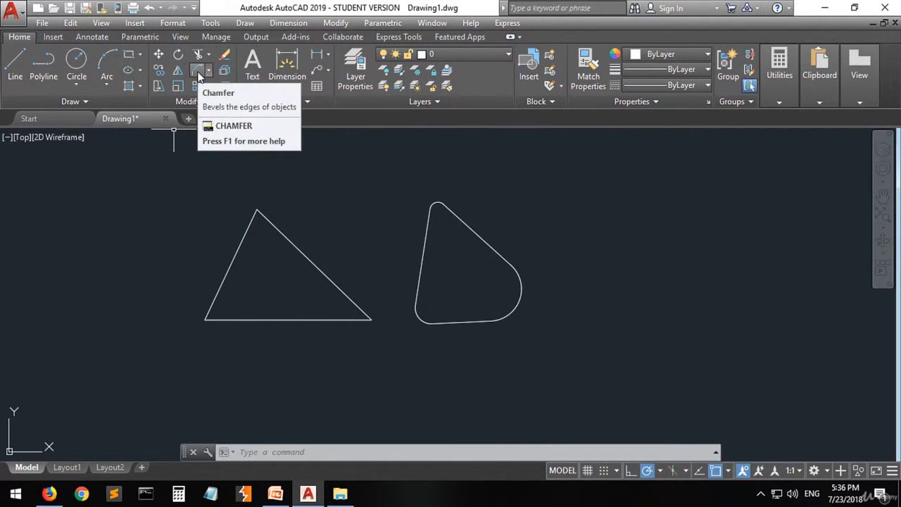
- Chamfer the sharp triangle's lower-left corner with distances of 30 along the base and 10 along the left side
click(198, 77)
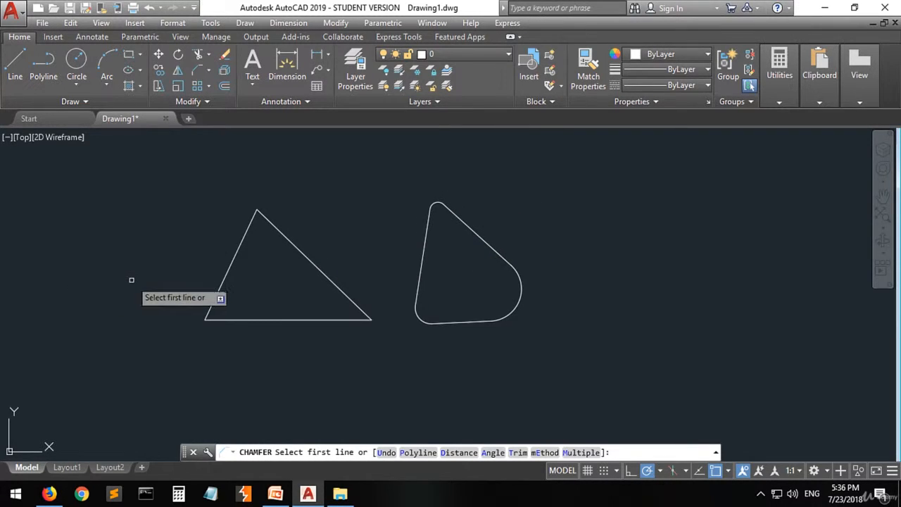
text(d)
key(Return)
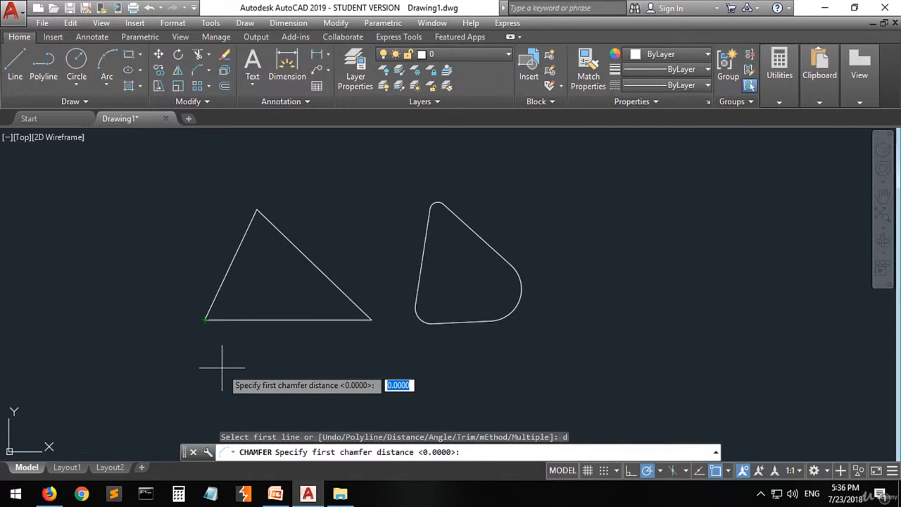
text(30)
key(Return)
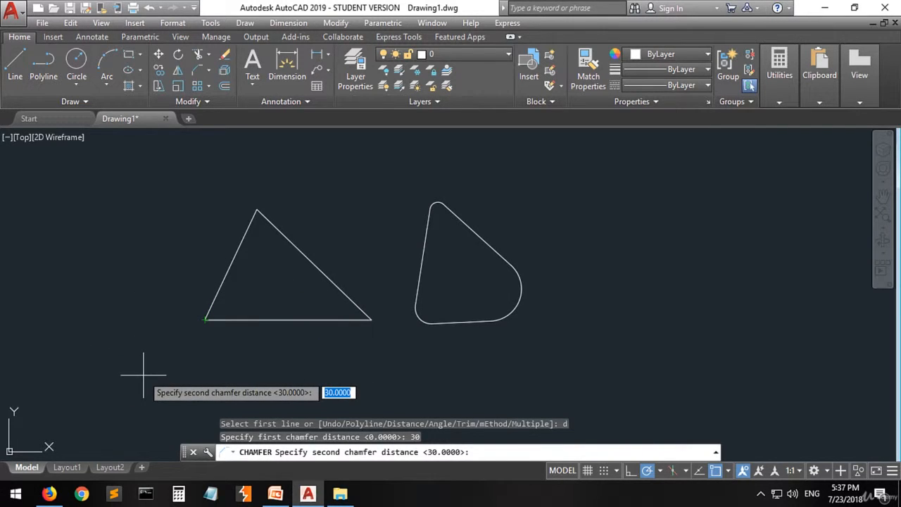
text(10)
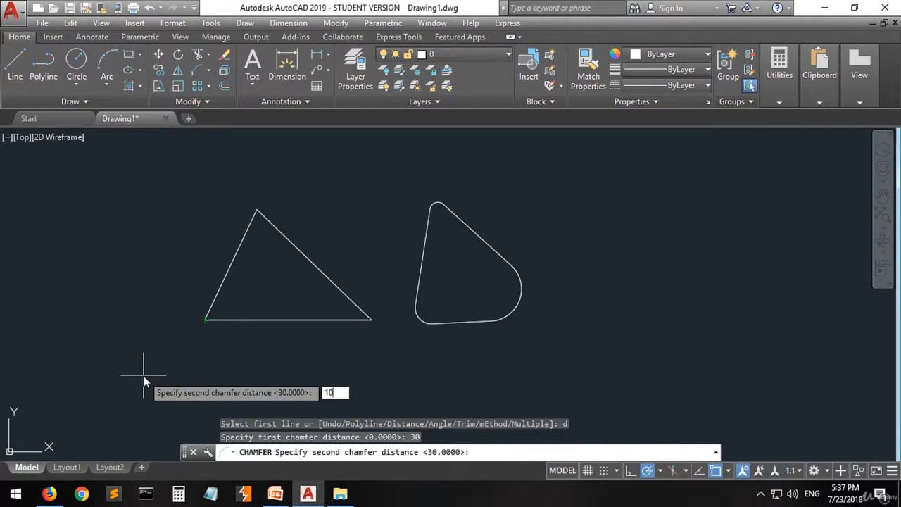
key(Return)
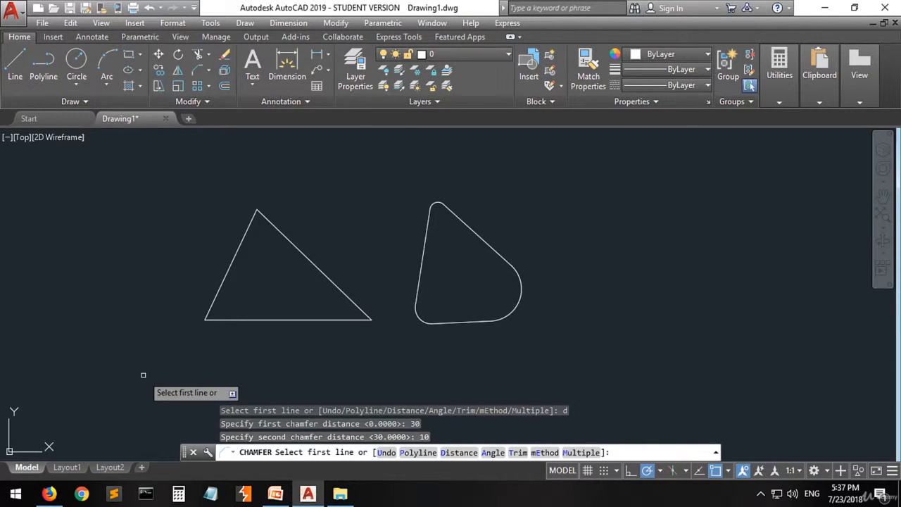
click(228, 320)
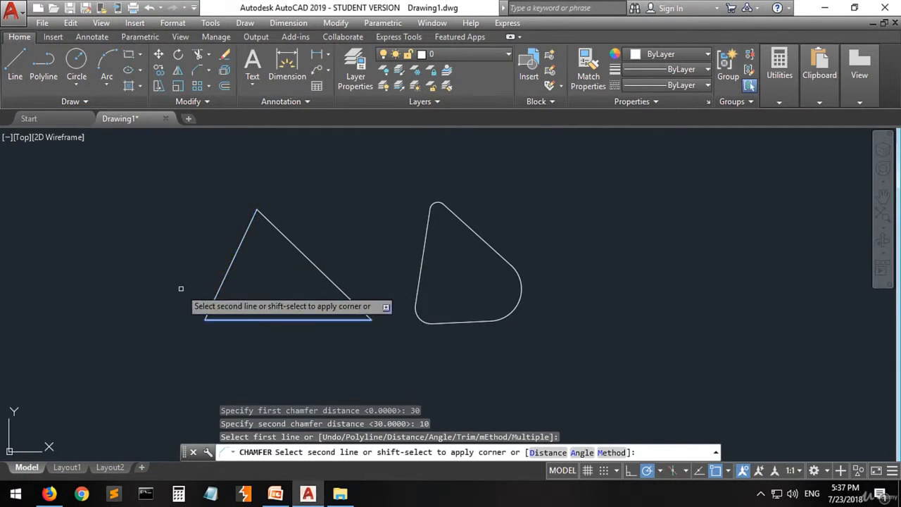
click(224, 278)
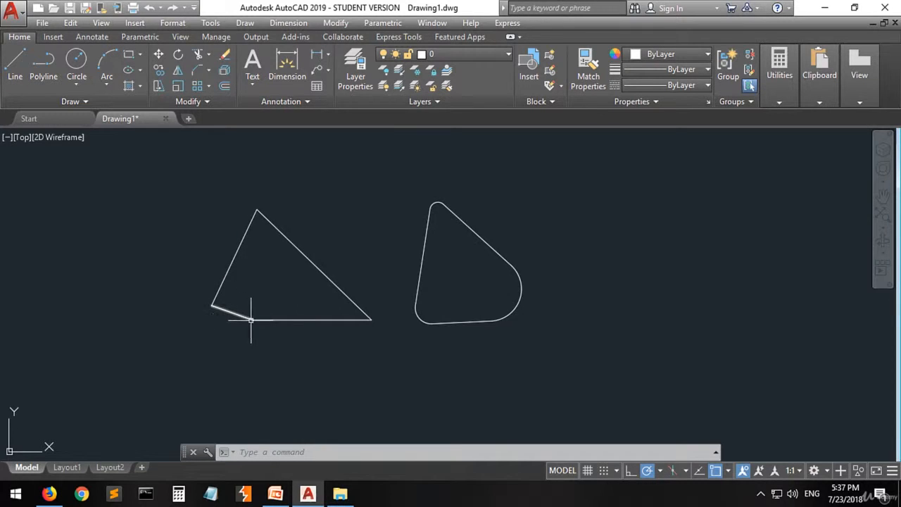
mouse_move(252, 321)
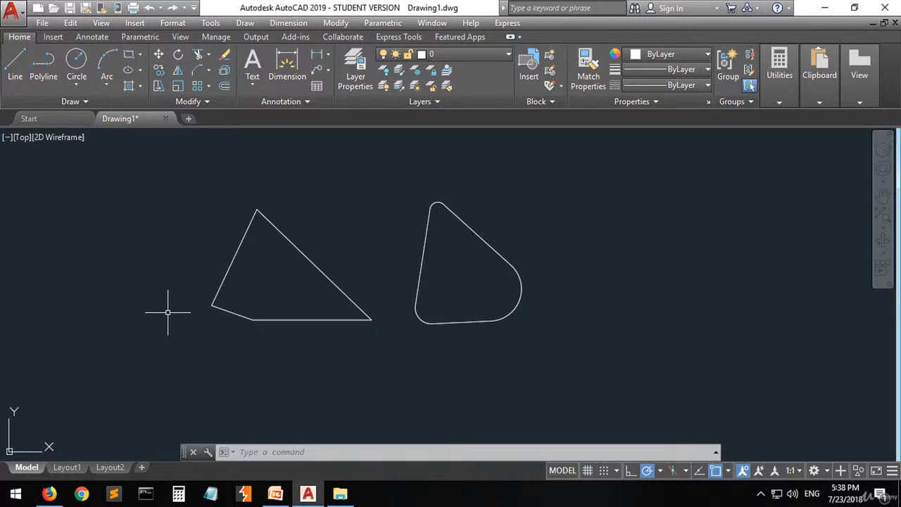
click(208, 56)
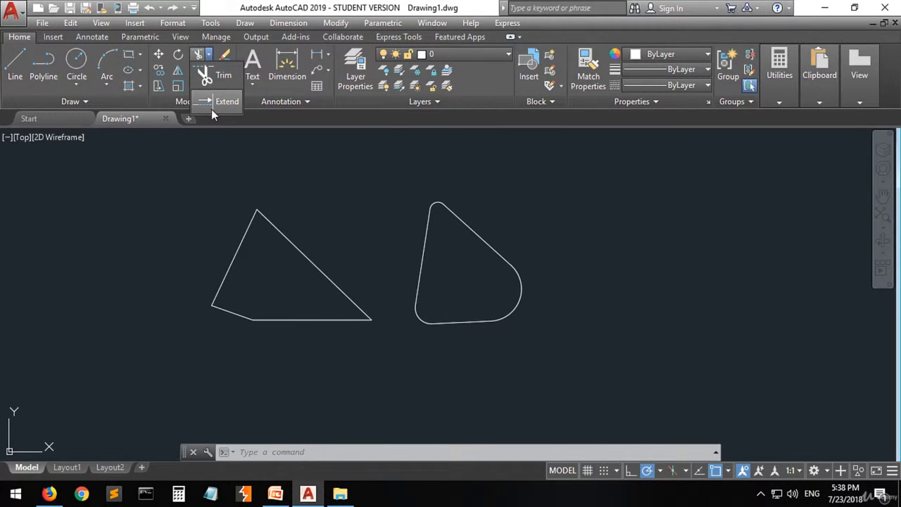
click(167, 208)
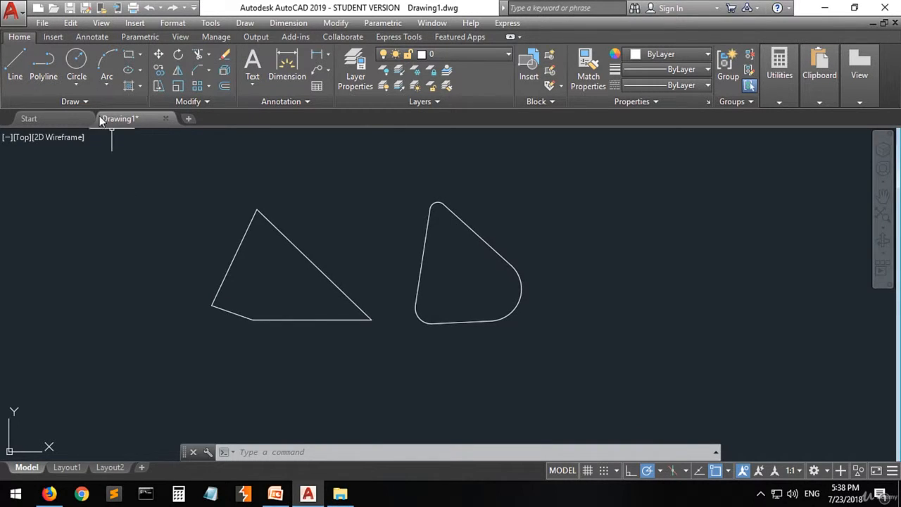
- Draw three connected lines to the left of the chamfered triangle, forming a triangle left open at its right-hand corner
click(15, 67)
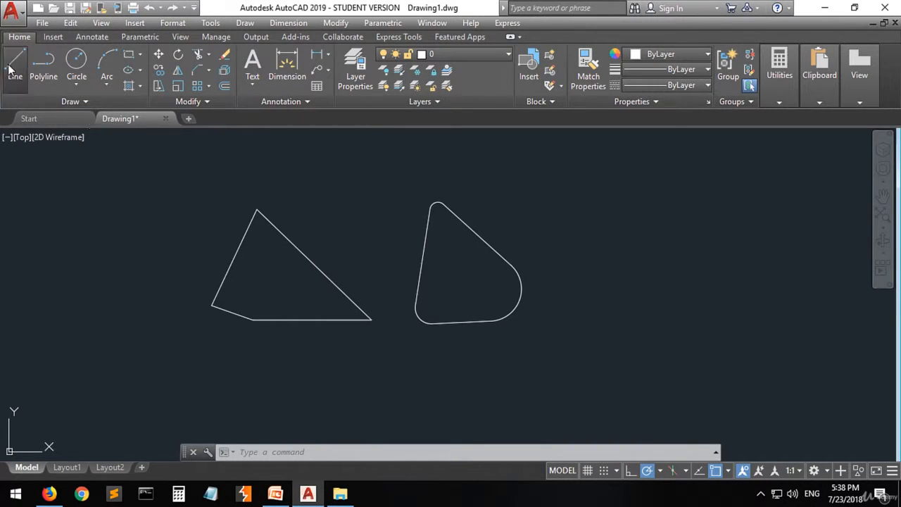
click(160, 233)
click(77, 326)
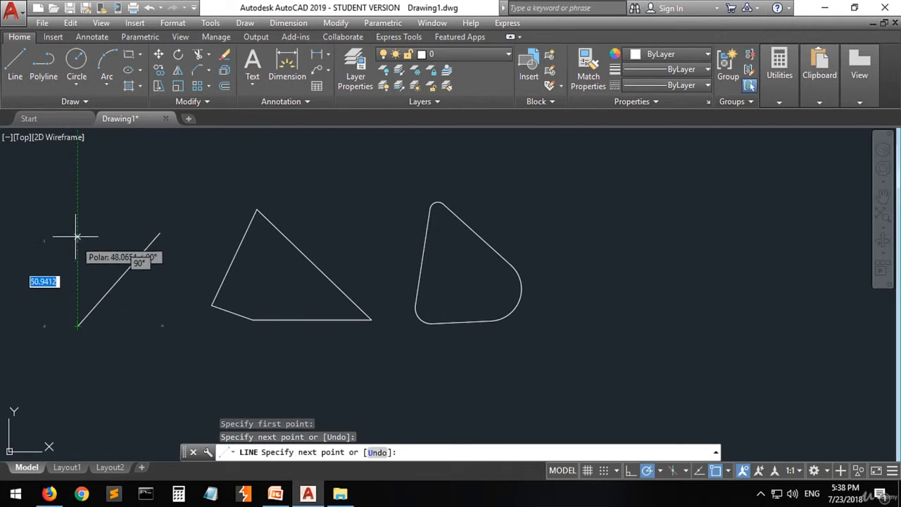
click(48, 174)
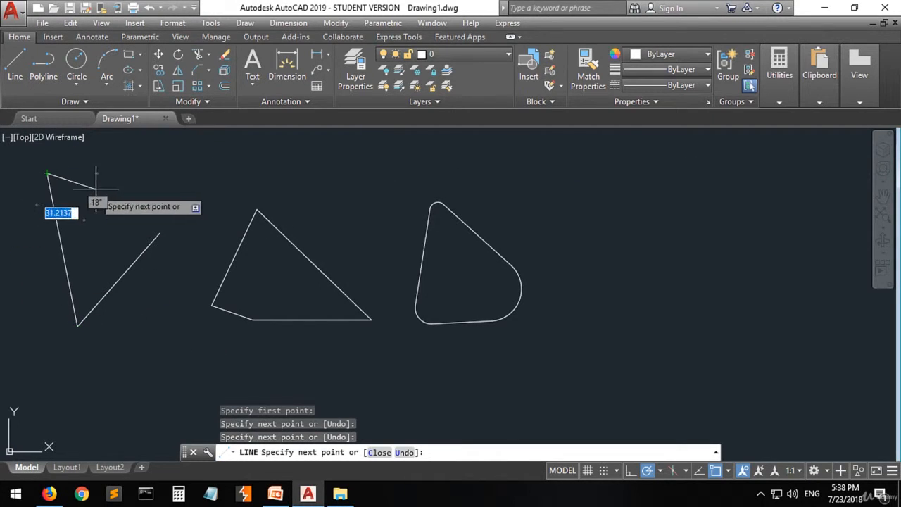
click(129, 212)
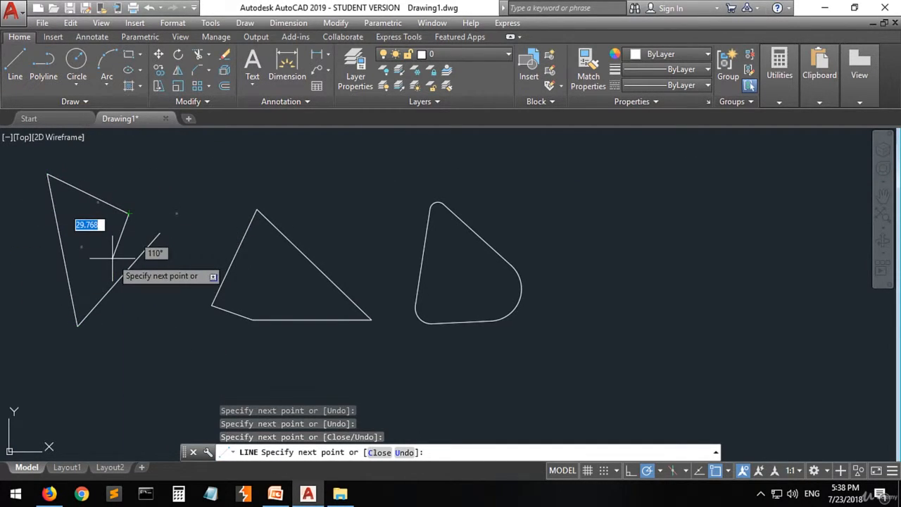
key(Escape)
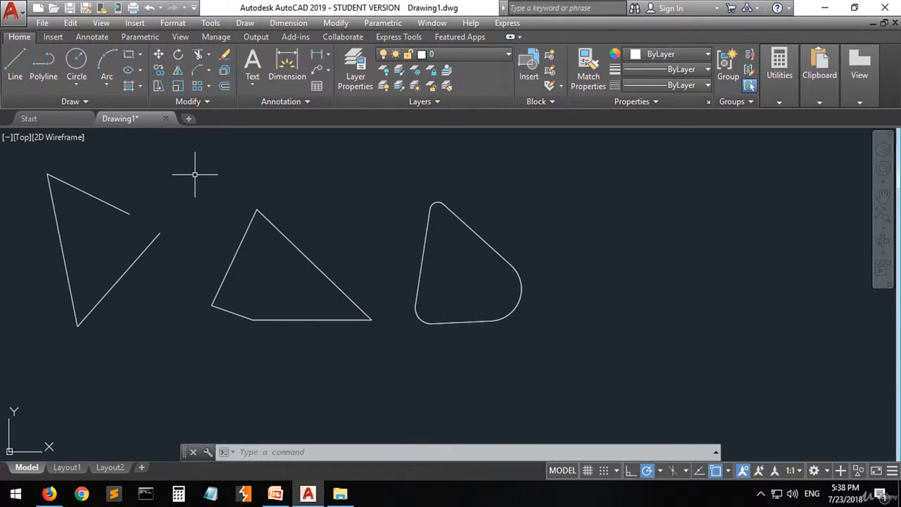
- Extend the open triangle's two loose lines to meet at its right-hand corner, using both as boundaries with Edge mode set to Extend
click(207, 57)
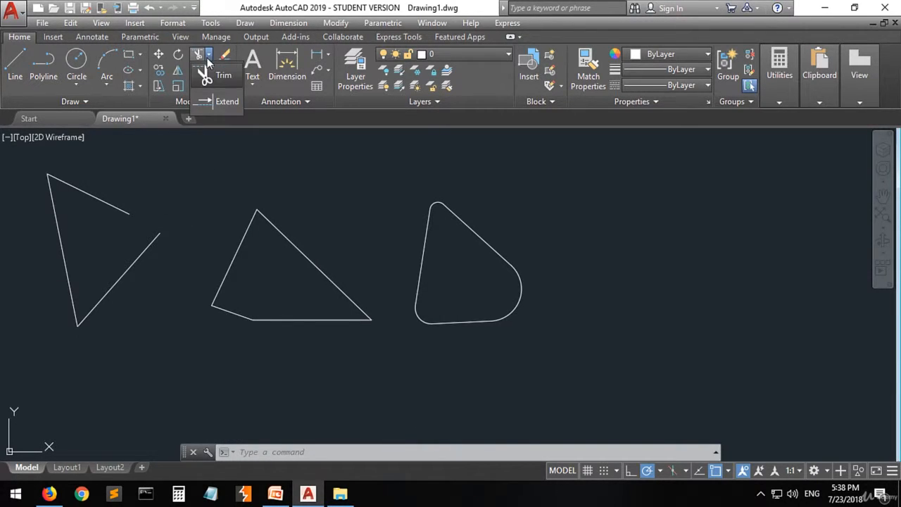
click(209, 105)
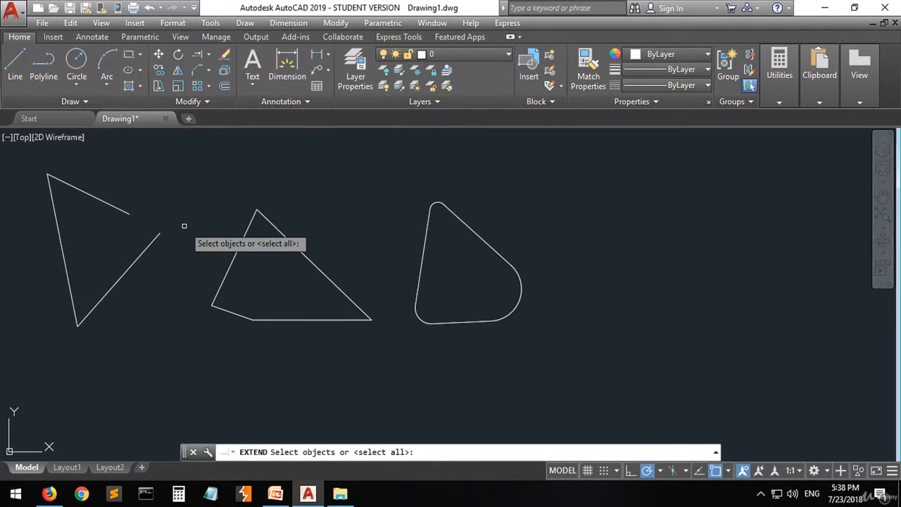
click(124, 210)
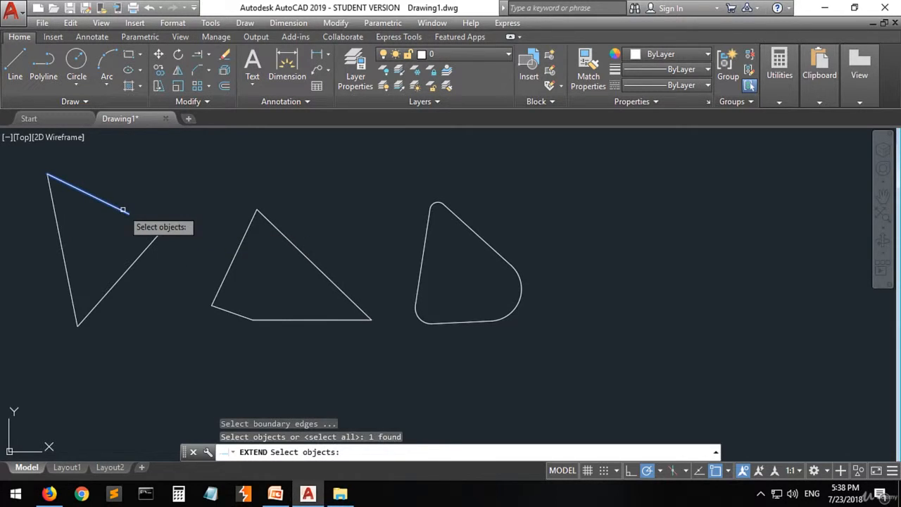
click(148, 245)
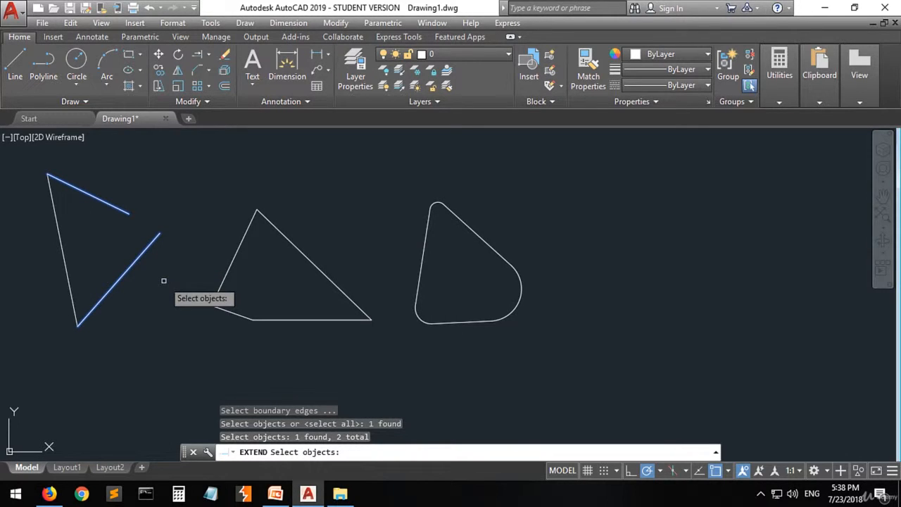
key(Return)
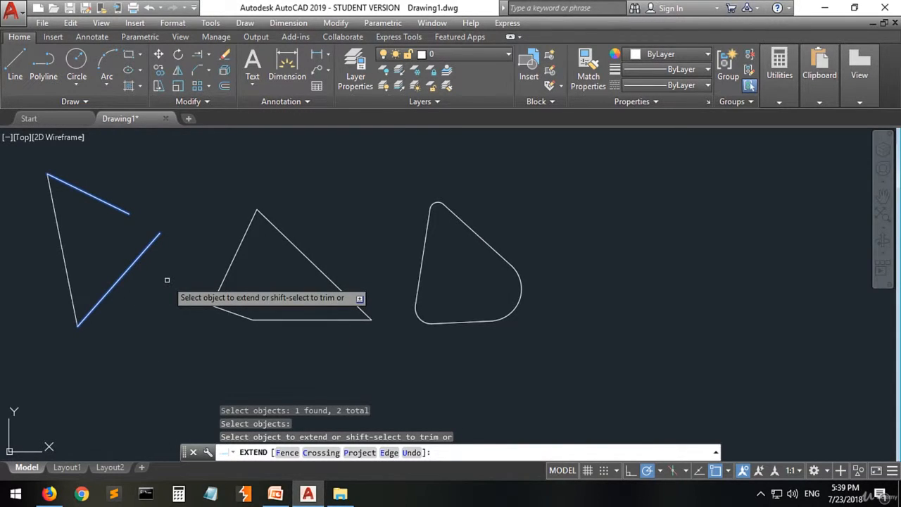
text(e)
key(Return)
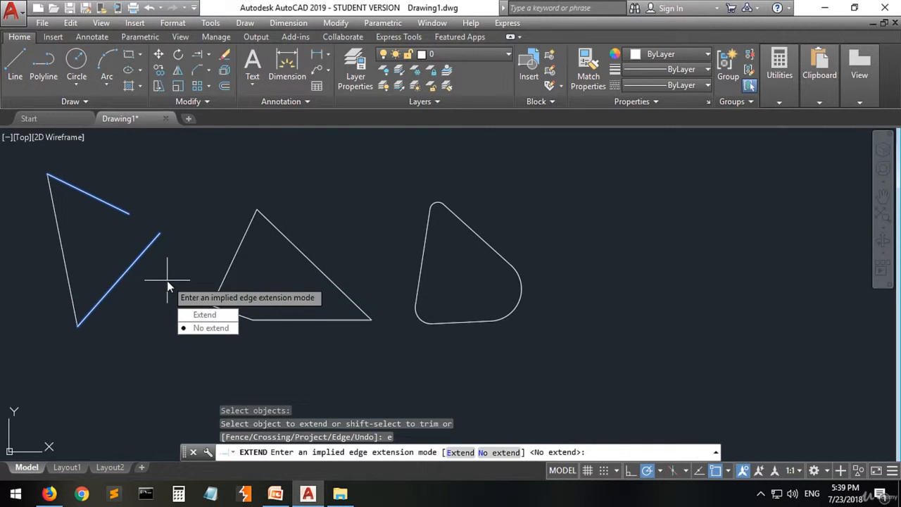
key(Down)
key(Return)
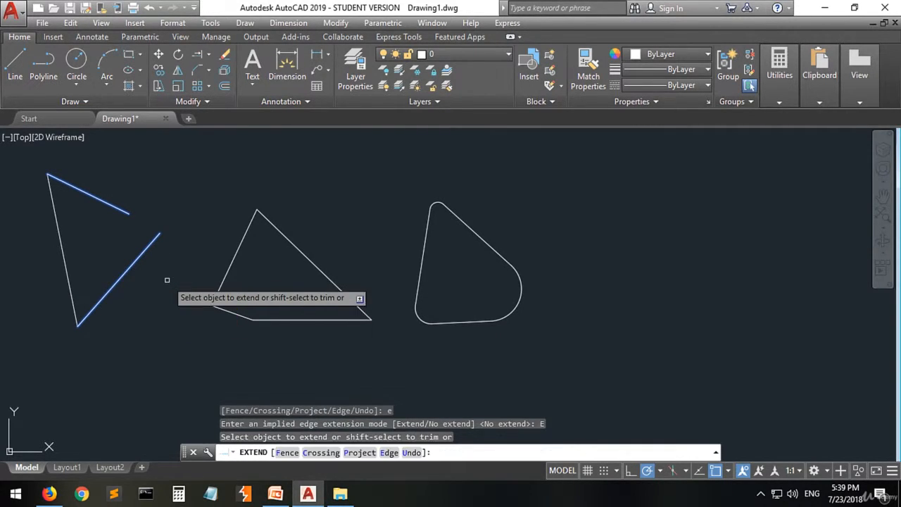
click(142, 254)
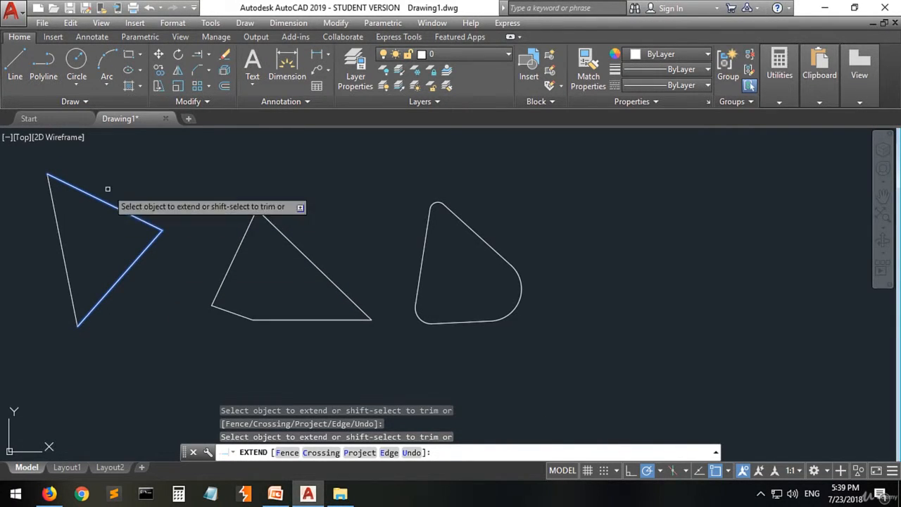
key(Escape)
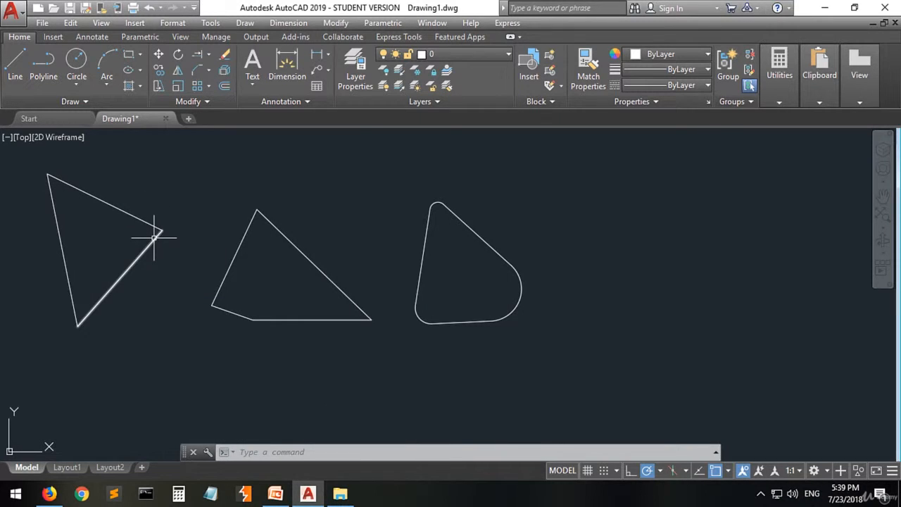
- Draw three connected lines to the right of the filleted shape, leaving a gap between the long upper line and a short right-hand line
click(17, 63)
click(733, 187)
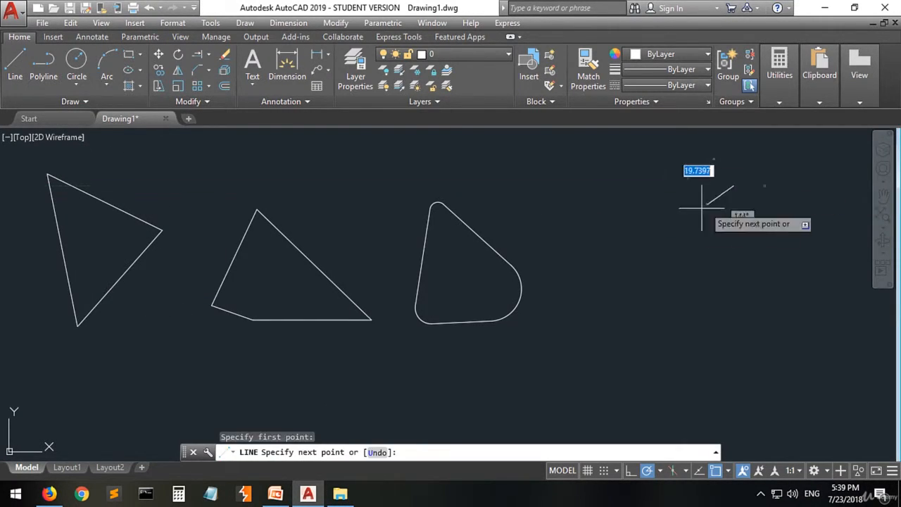
click(614, 247)
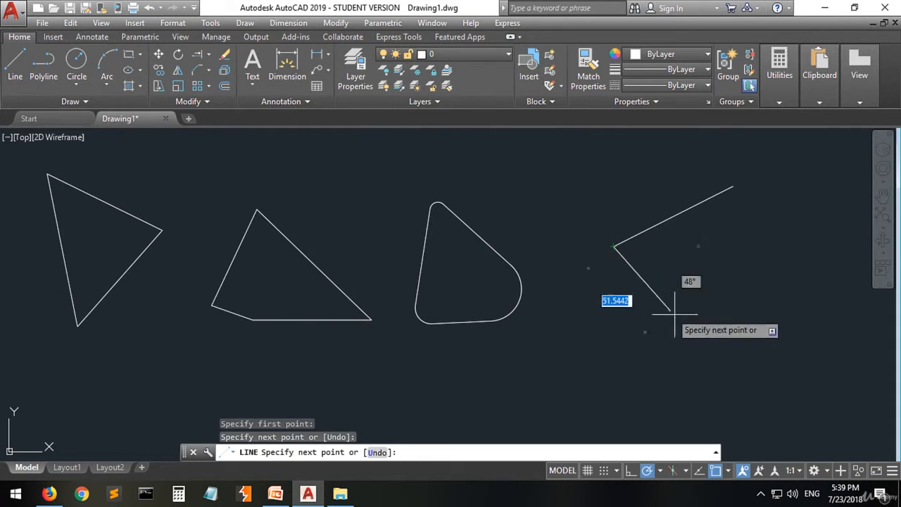
click(803, 308)
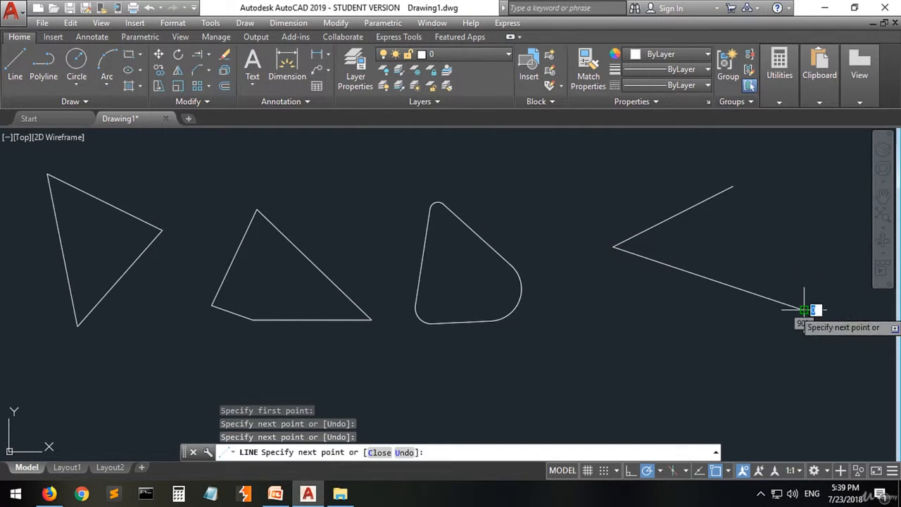
click(761, 247)
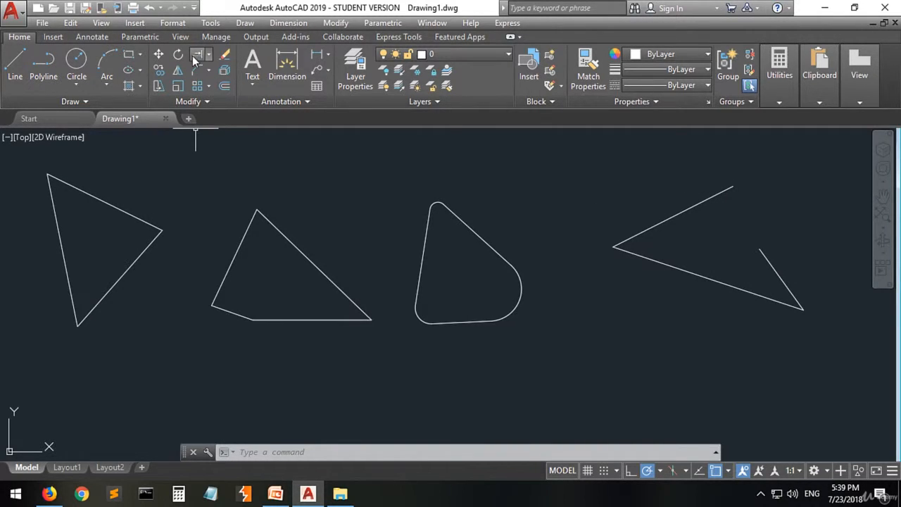
- Extend the short right-hand line to the upper line, using both as boundaries, and trim the upper line's overhang beyond the corner
click(193, 56)
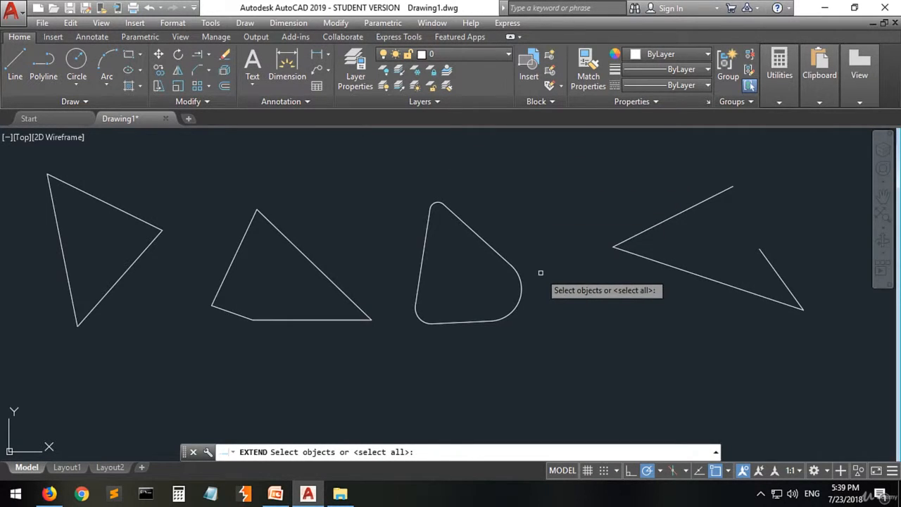
click(727, 191)
click(762, 253)
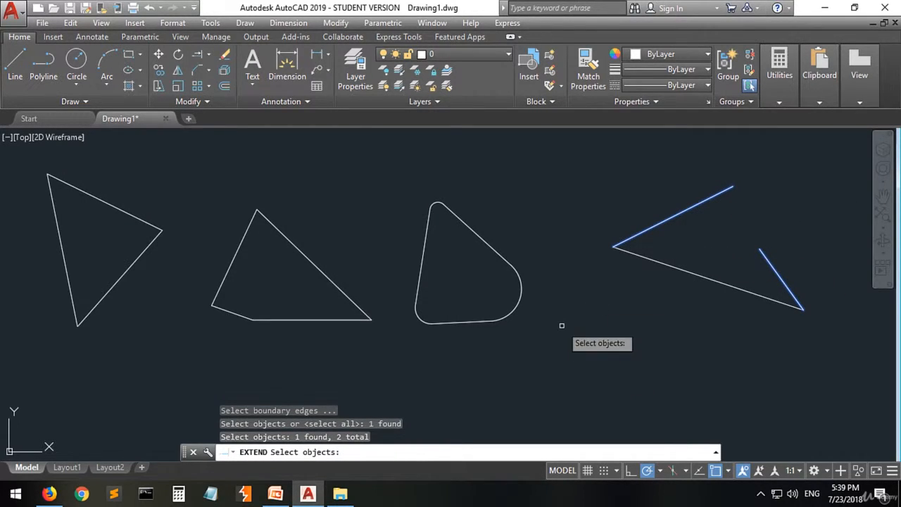
key(Return)
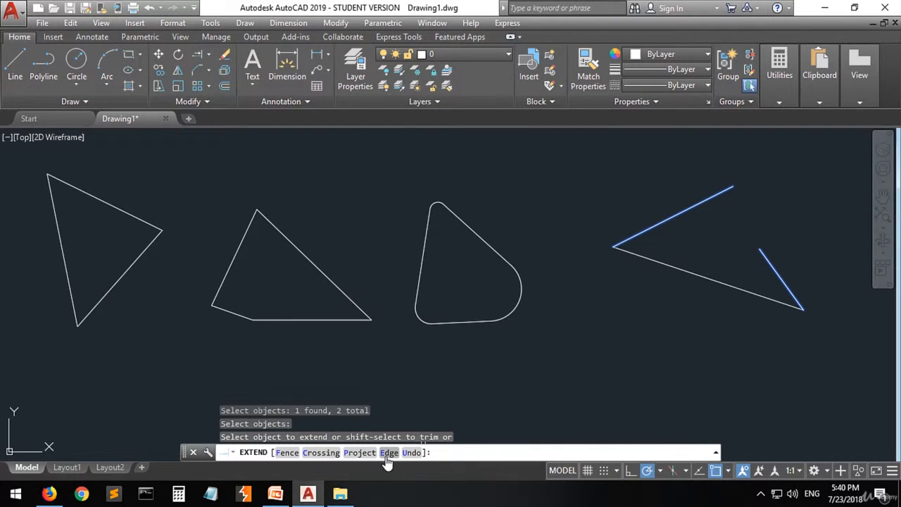
click(760, 248)
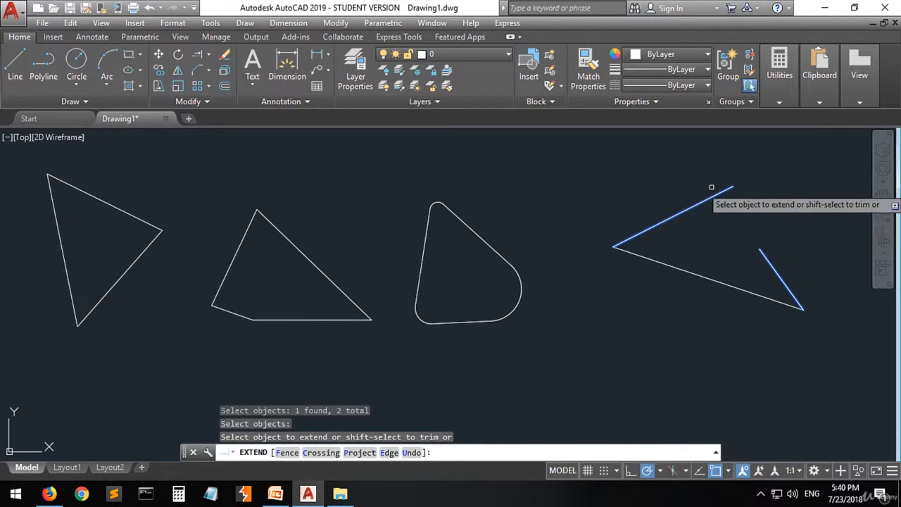
click(774, 265)
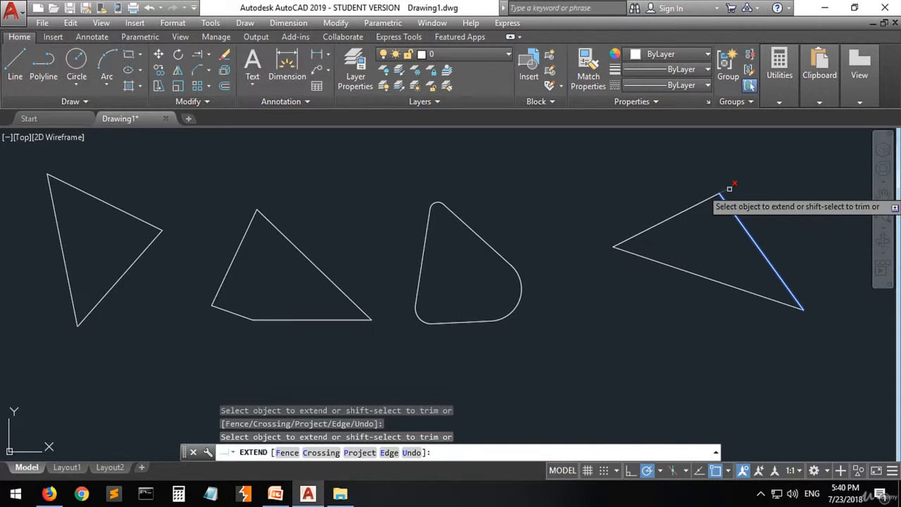
shift+click(729, 189)
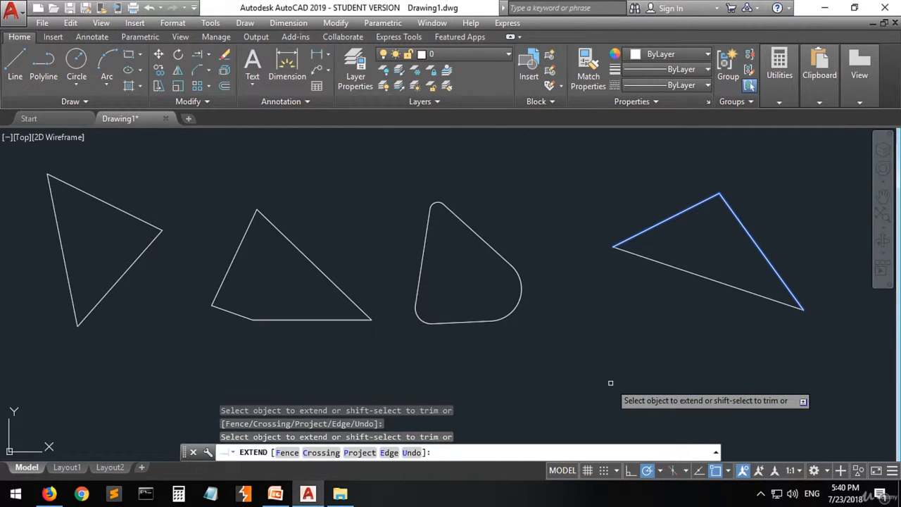
key(Return)
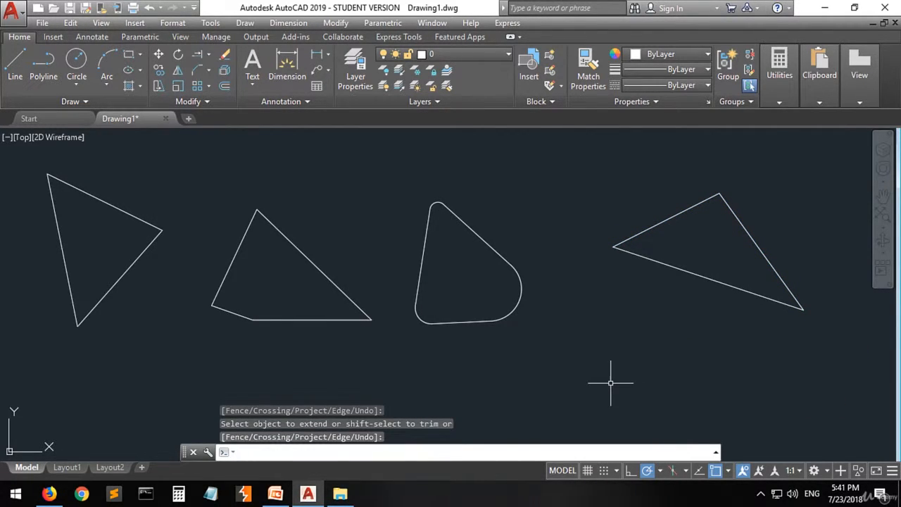